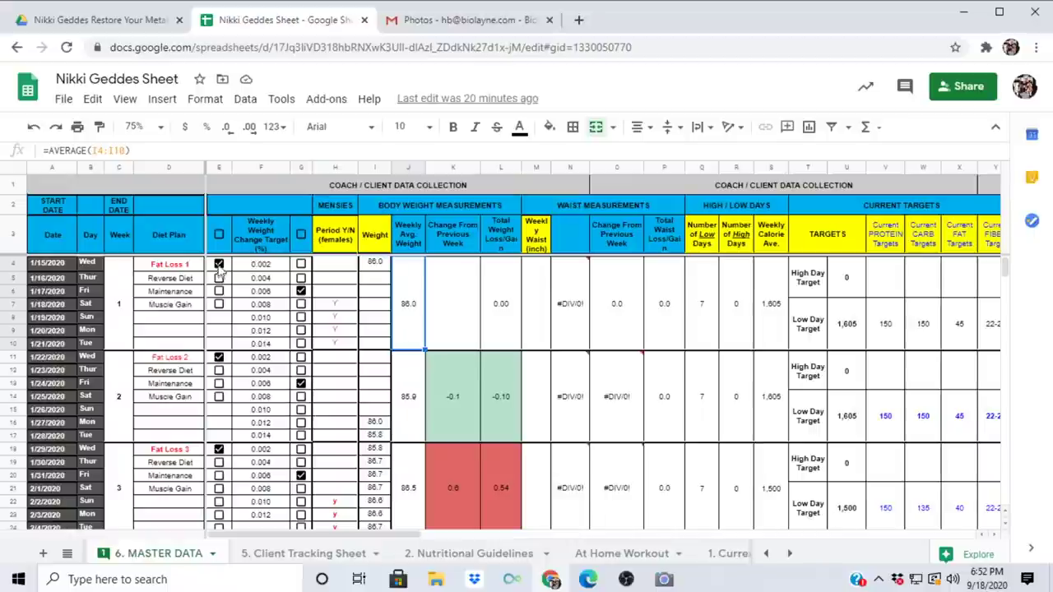
# Inspect the weekly weight change target column and the 0.006 target checked for week 1
pyautogui.click(277, 292)
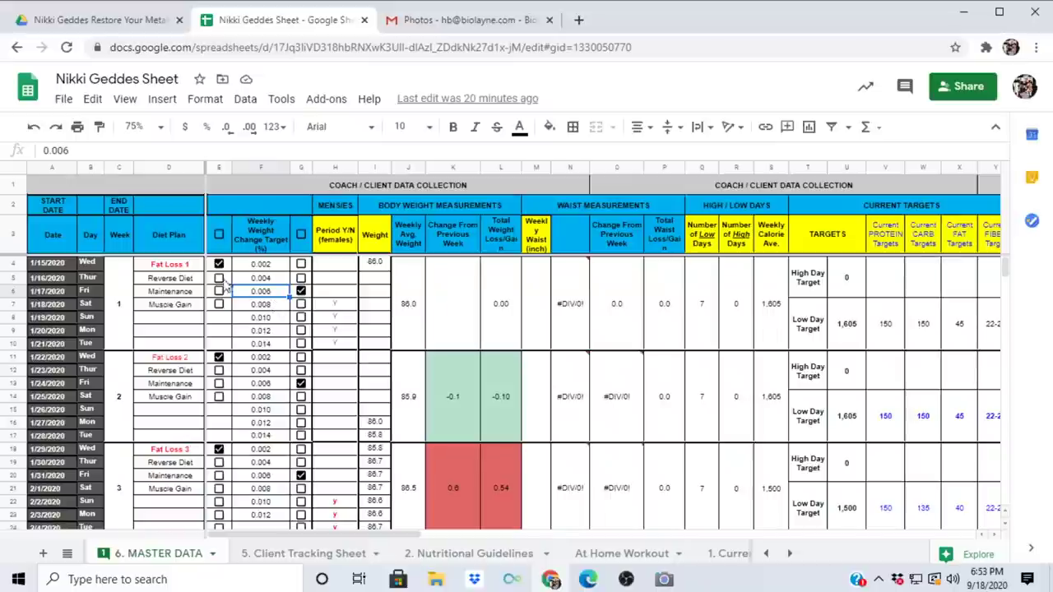
pyautogui.click(270, 239)
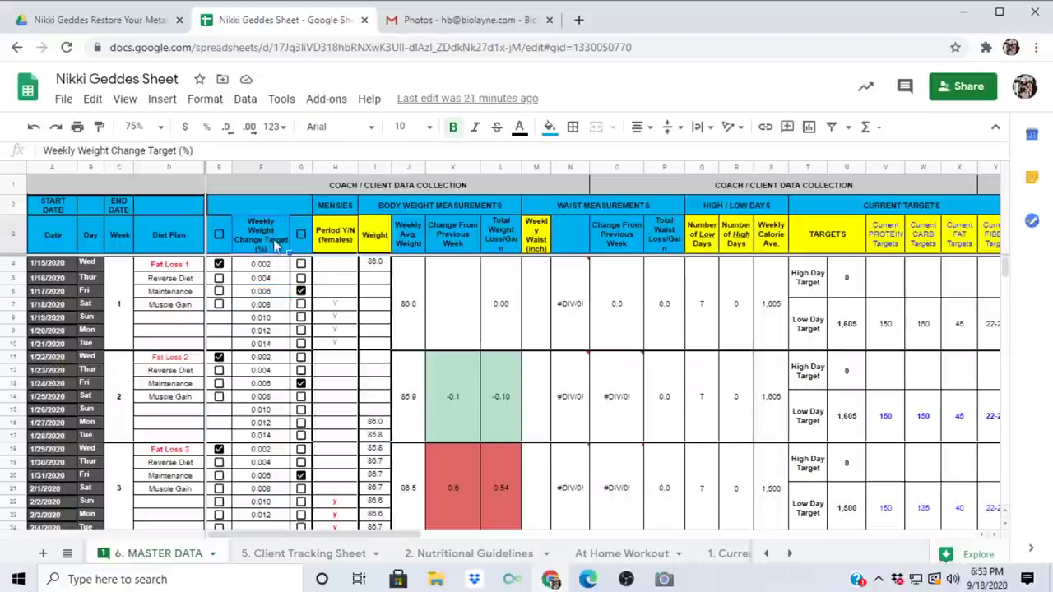
pyautogui.click(274, 294)
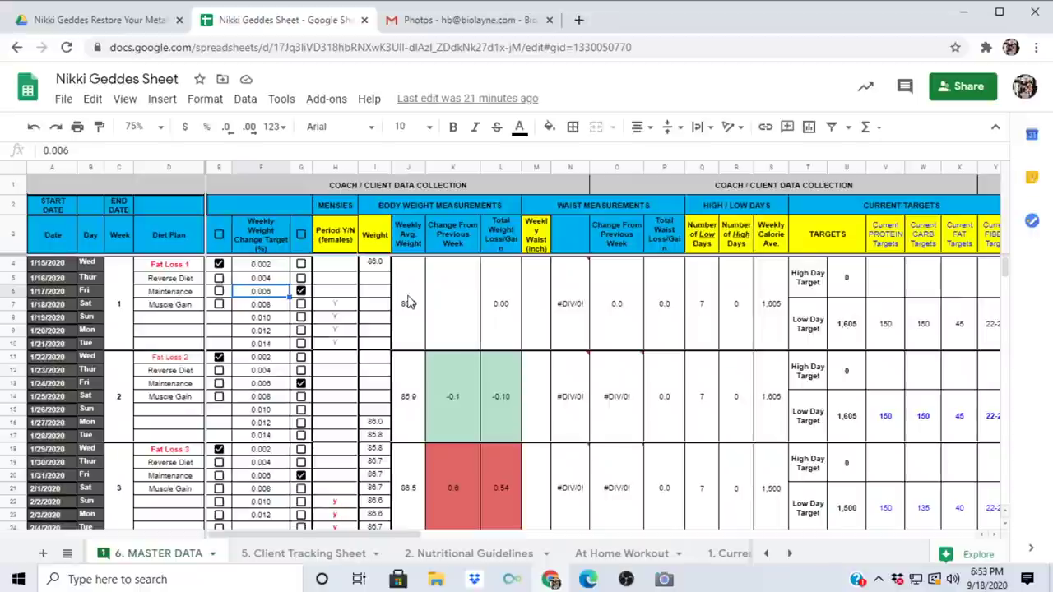
# Inspect the week 1 exercise totals for resistance training and LISS cardio
pyautogui.moveTo(395, 535); pyautogui.dragTo(737, 529)
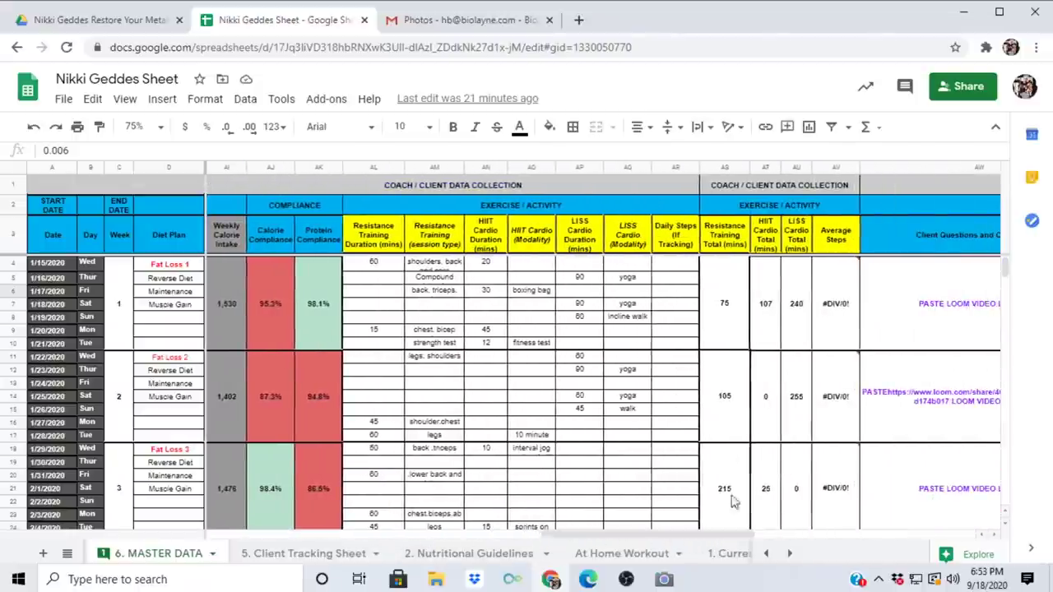
pyautogui.click(724, 334)
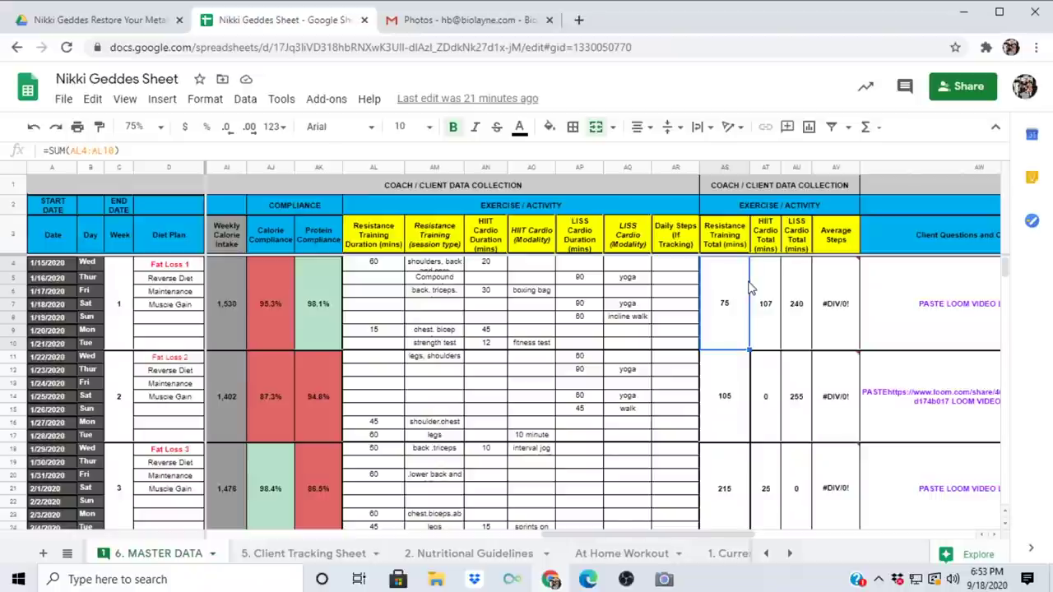
pyautogui.click(803, 319)
pyautogui.moveTo(833, 310)
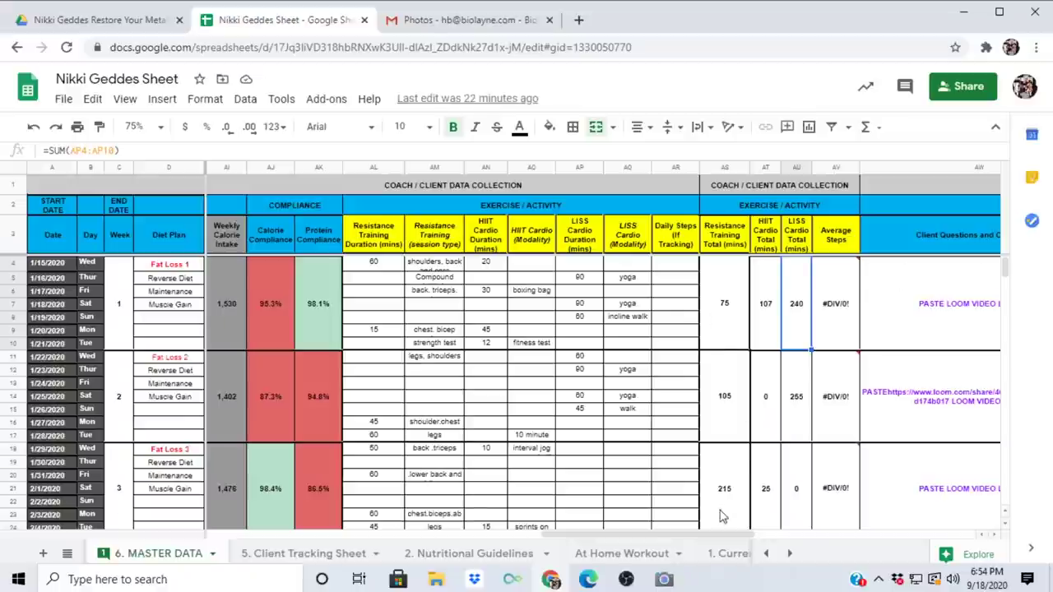
# Review the weekly average weights from week 1 onward and the total weight change for week 7
pyautogui.moveTo(732, 535); pyautogui.dragTo(481, 531)
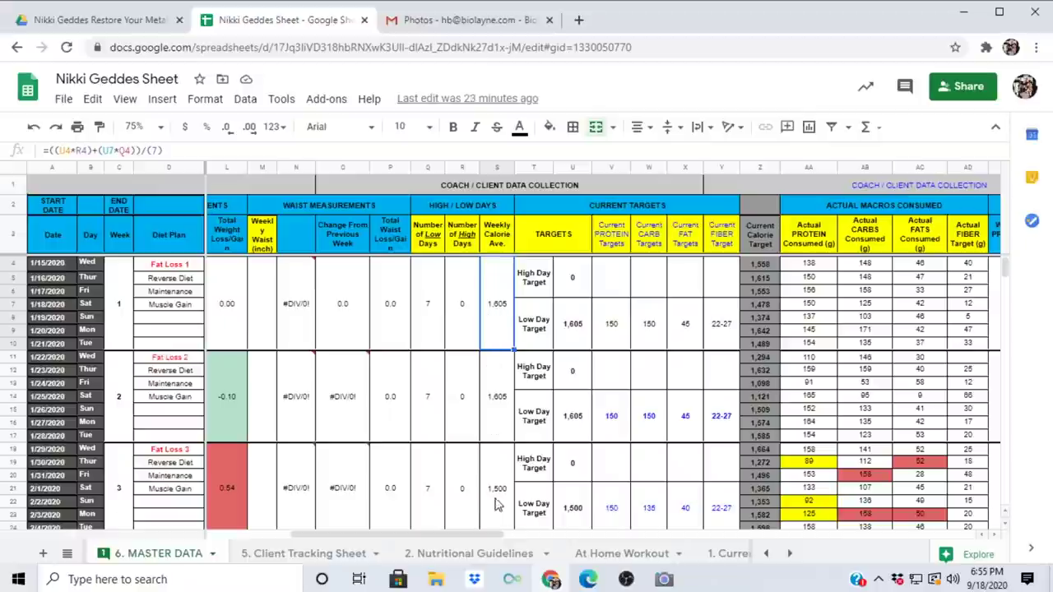
pyautogui.moveTo(498, 538); pyautogui.dragTo(382, 527)
pyautogui.click(410, 333)
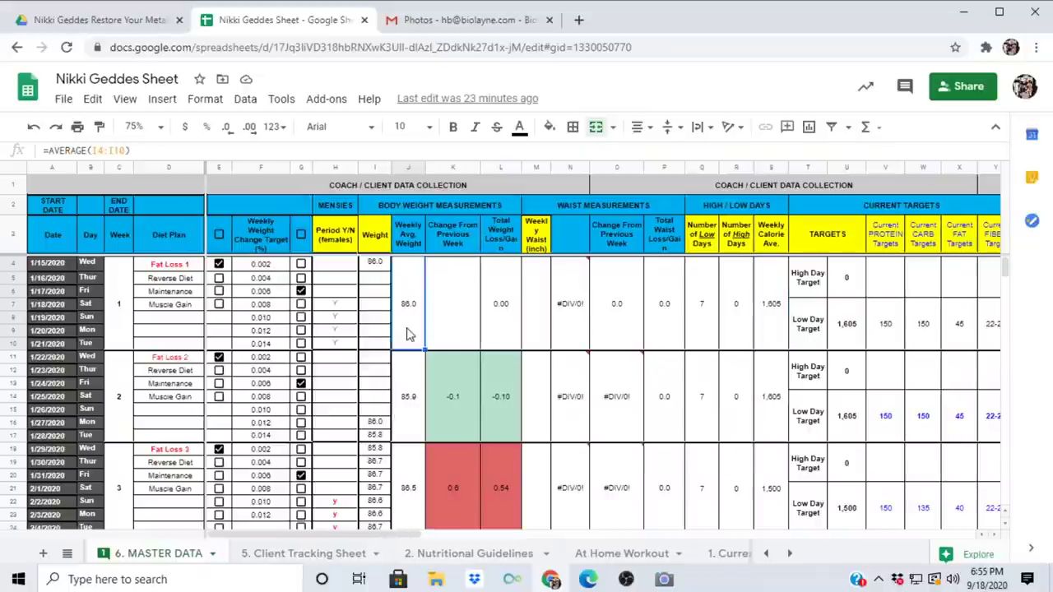
pyautogui.click(416, 391)
pyautogui.scroll(-1, 417, 407)
pyautogui.click(418, 418)
pyautogui.scroll(-3, 418, 418)
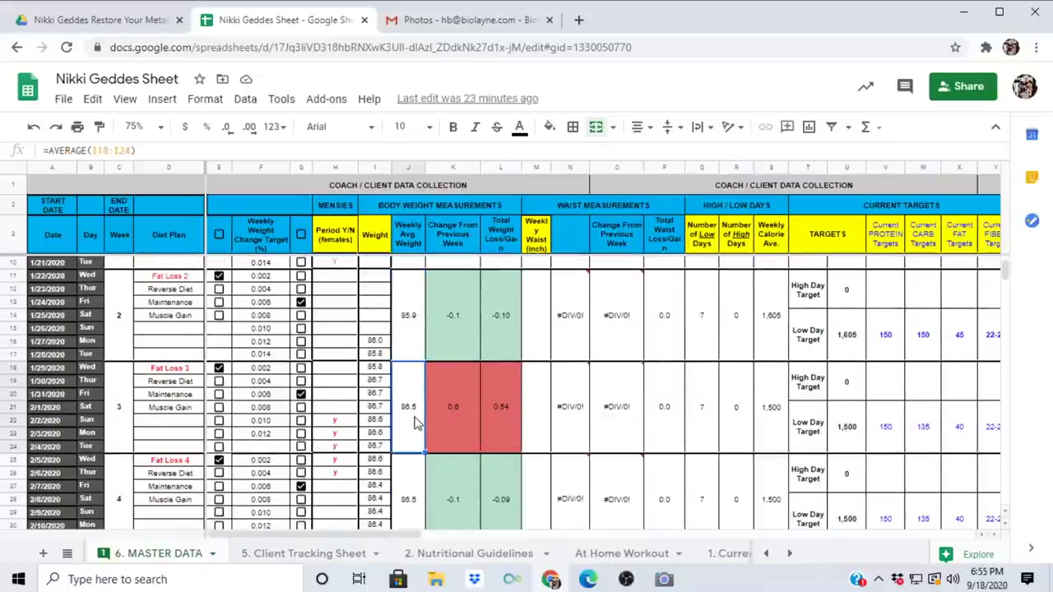
pyautogui.scroll(-3, 416, 475)
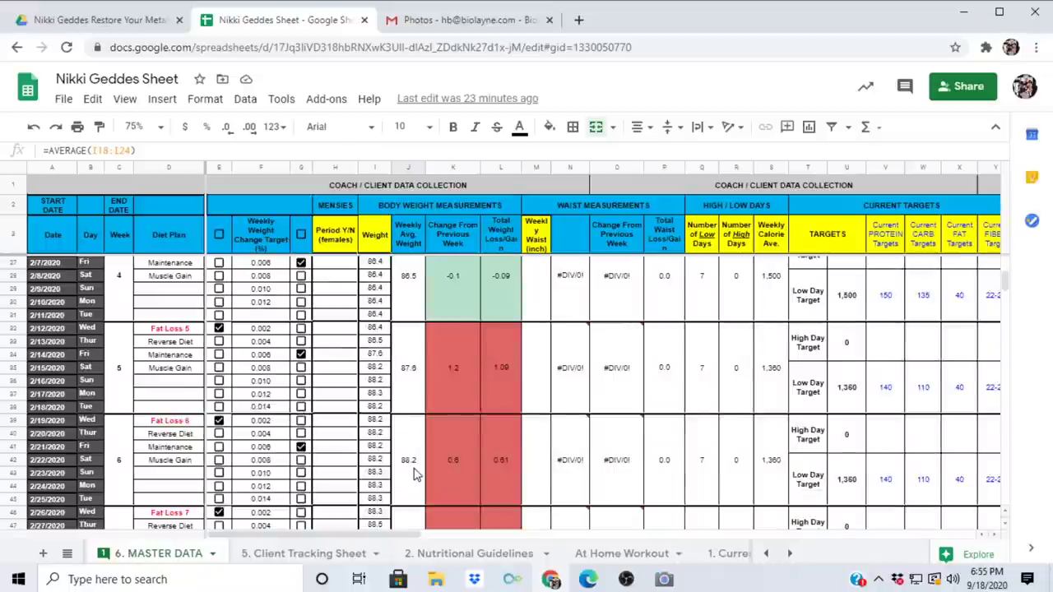
pyautogui.click(495, 425)
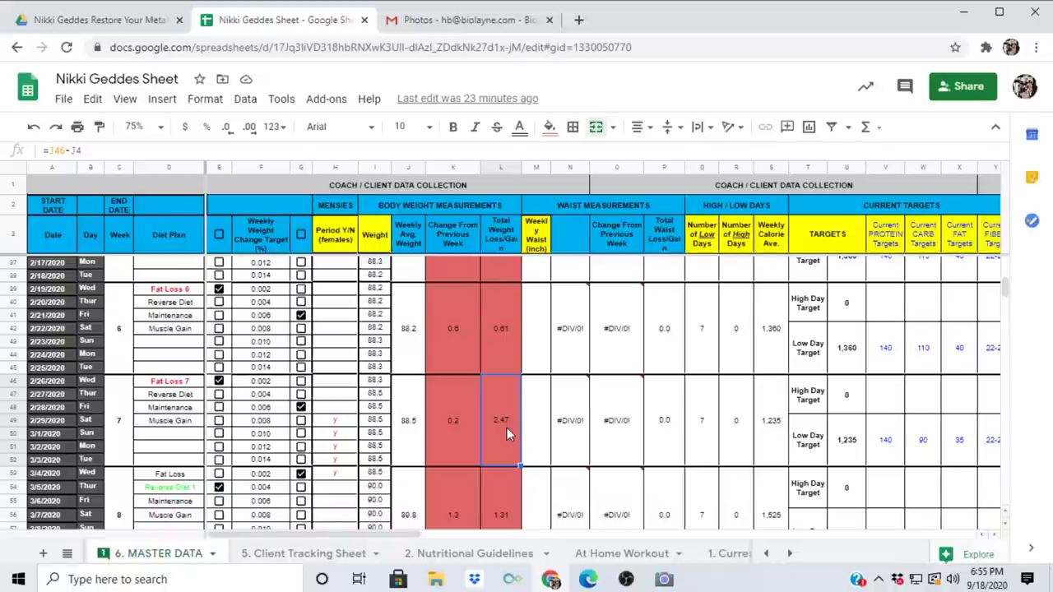
# Review the weekly calorie averages for weeks 1 and 2 alongside the period entries for those weeks
pyautogui.scroll(6, 600, 336)
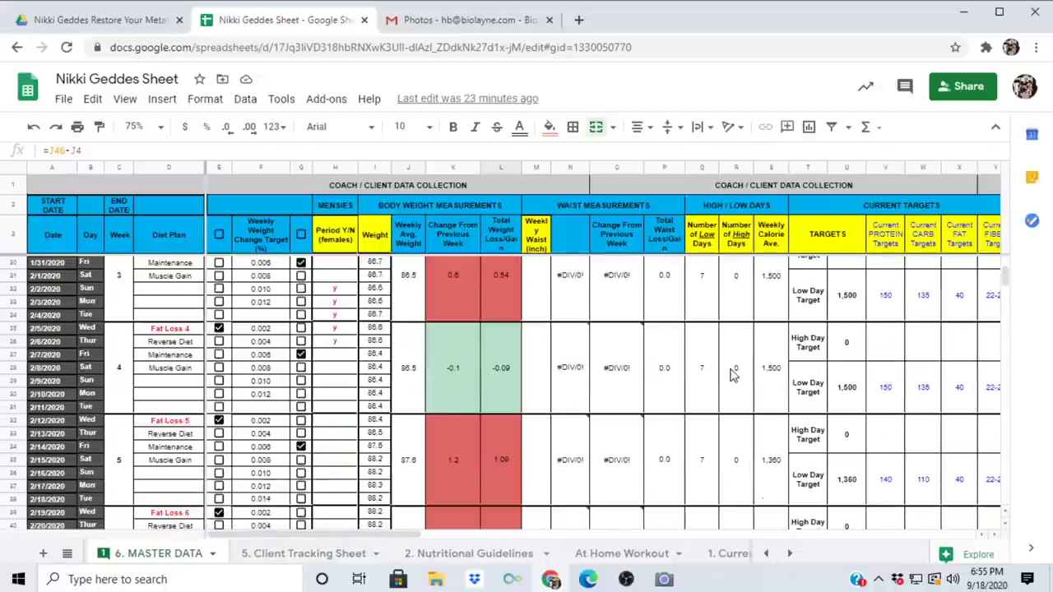
pyautogui.click(777, 329)
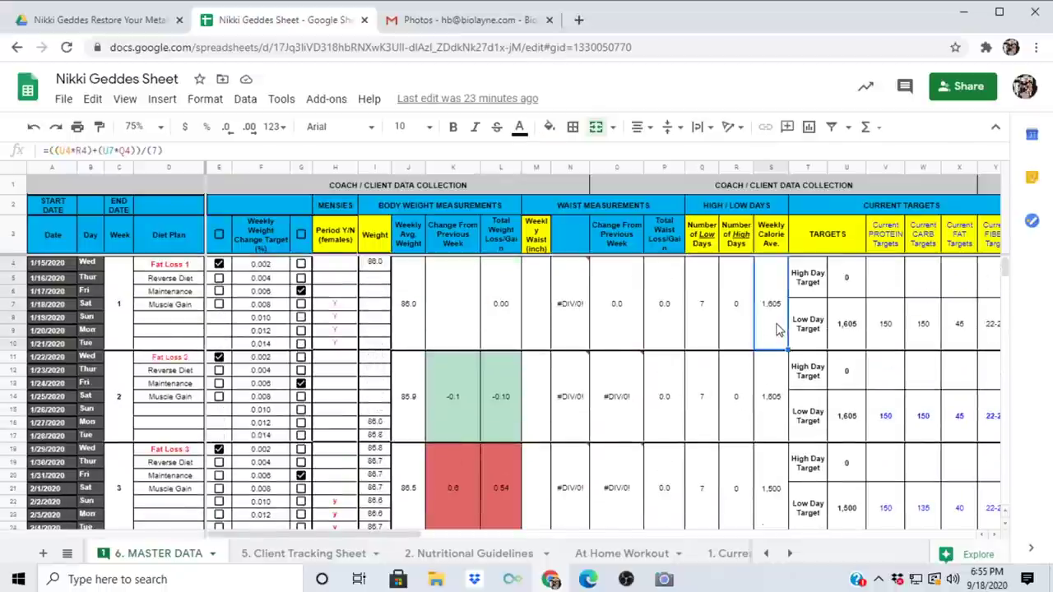
pyautogui.click(777, 405)
pyautogui.scroll(-1, 777, 412)
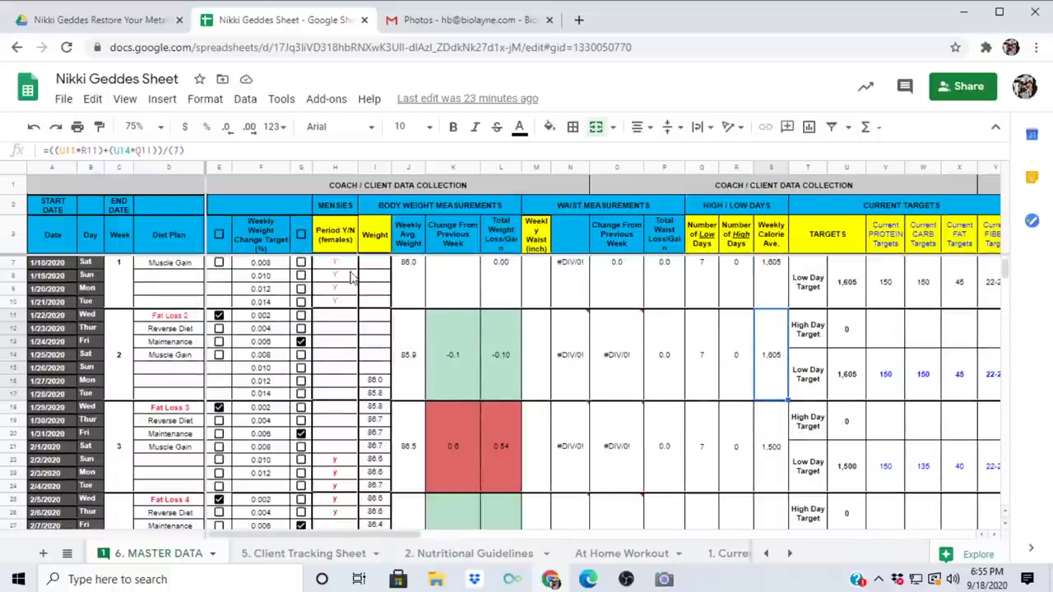
pyautogui.moveTo(349, 265); pyautogui.dragTo(357, 321)
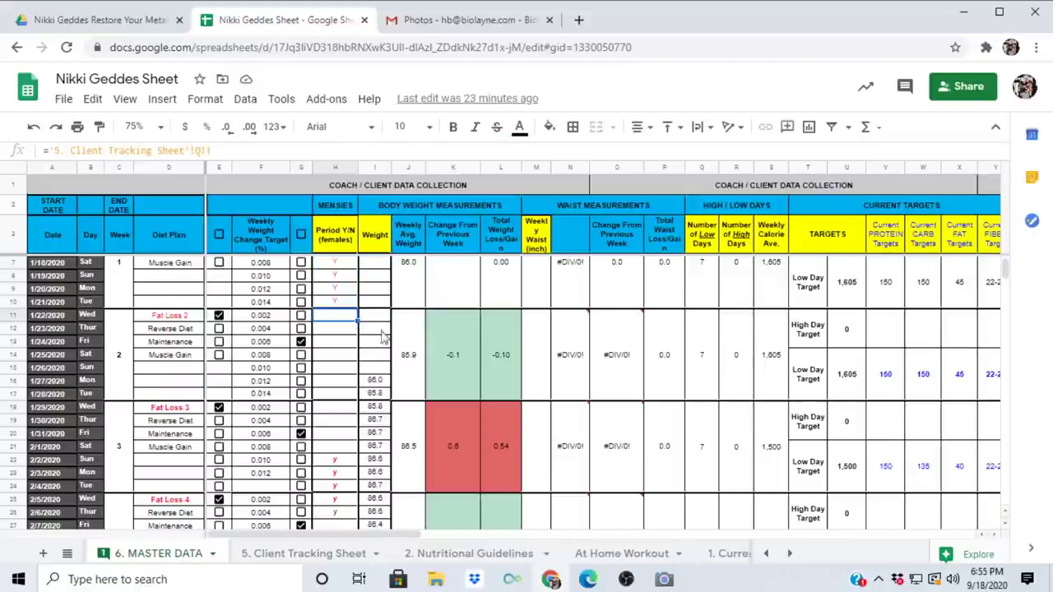
pyautogui.click(773, 383)
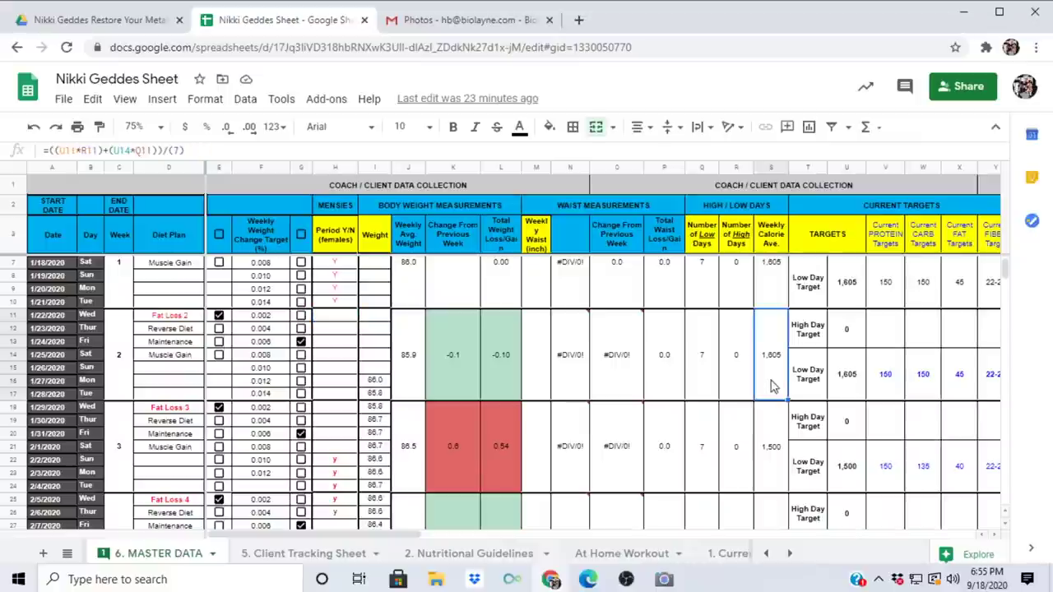
# Compare weekly calorie averages with body weight changes from week 3 through week 7
pyautogui.click(415, 468)
pyautogui.click(511, 457)
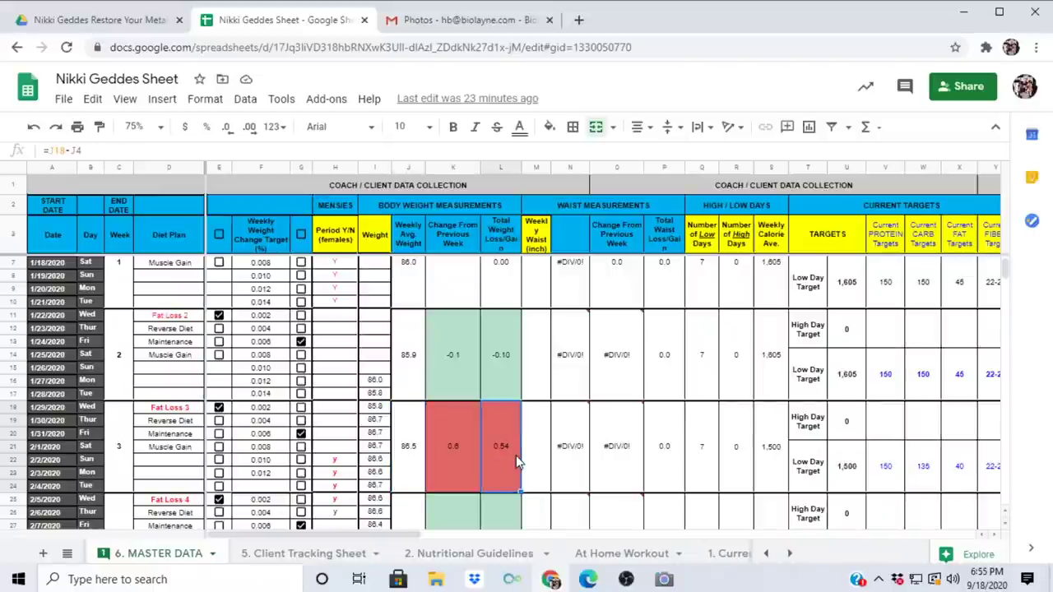
pyautogui.scroll(-3, 763, 433)
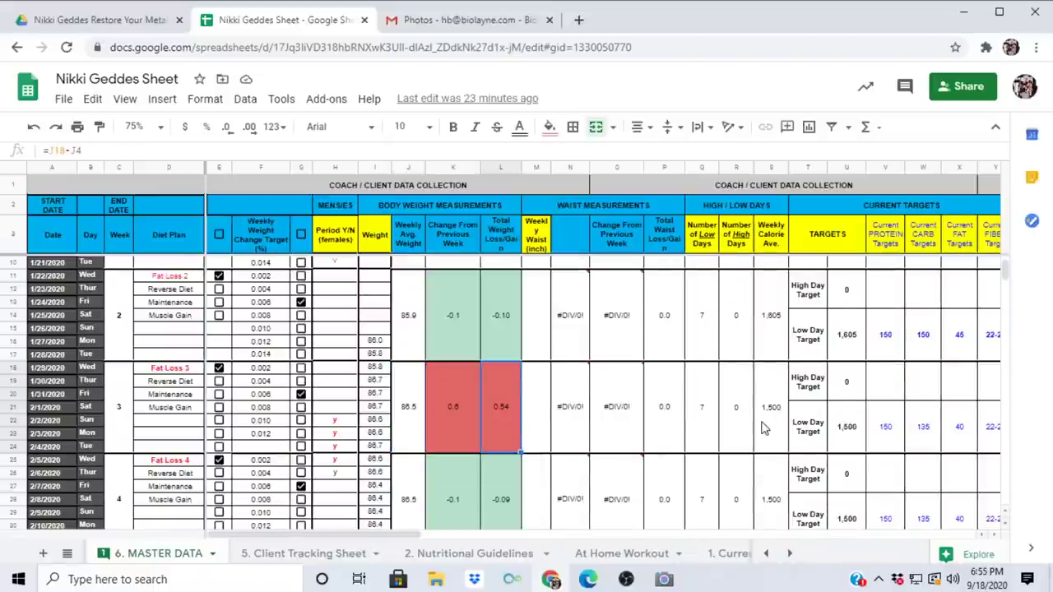
pyautogui.scroll(-1, 764, 434)
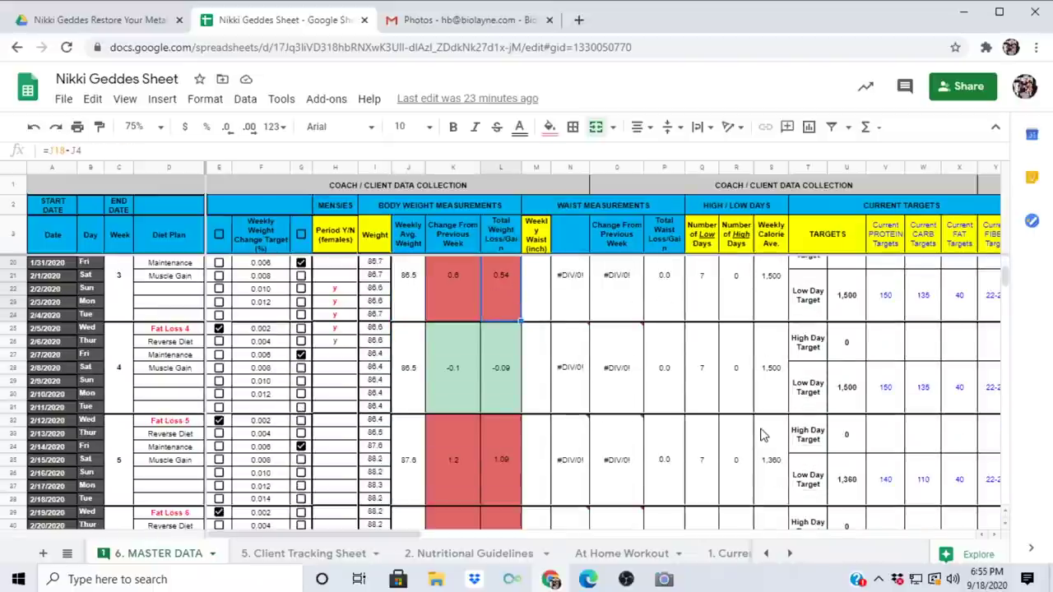
pyautogui.click(763, 434)
pyautogui.scroll(-2, 765, 436)
pyautogui.scroll(-1, 765, 441)
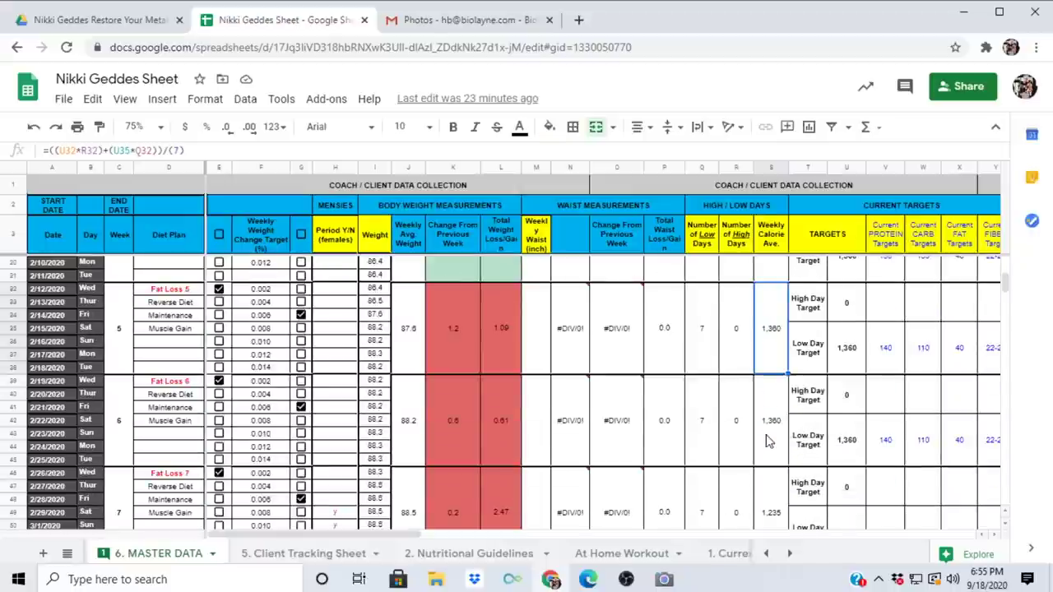
pyautogui.click(775, 477)
pyautogui.scroll(-1, 777, 480)
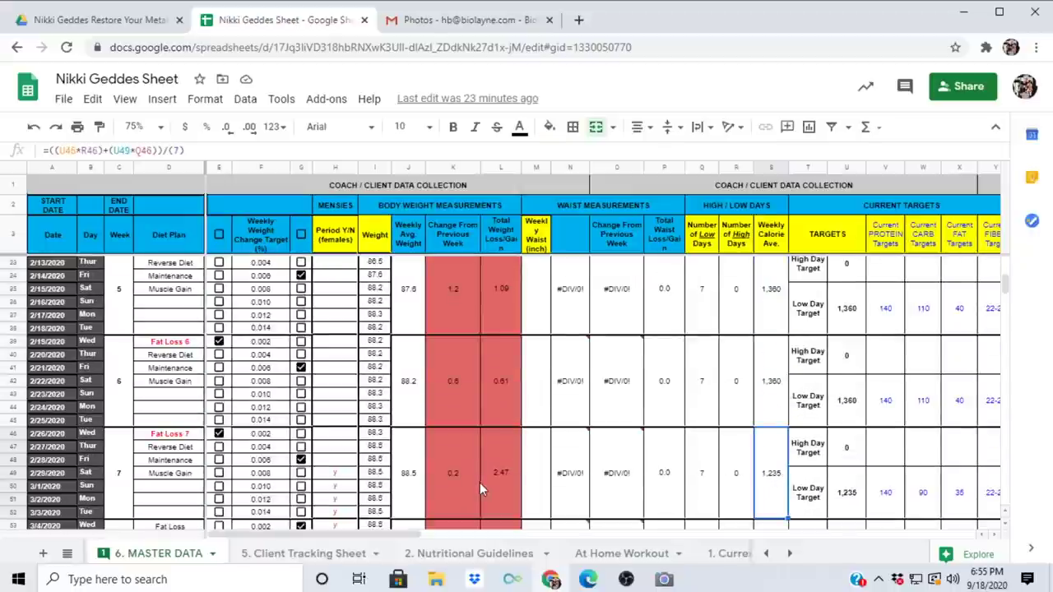
pyautogui.click(469, 484)
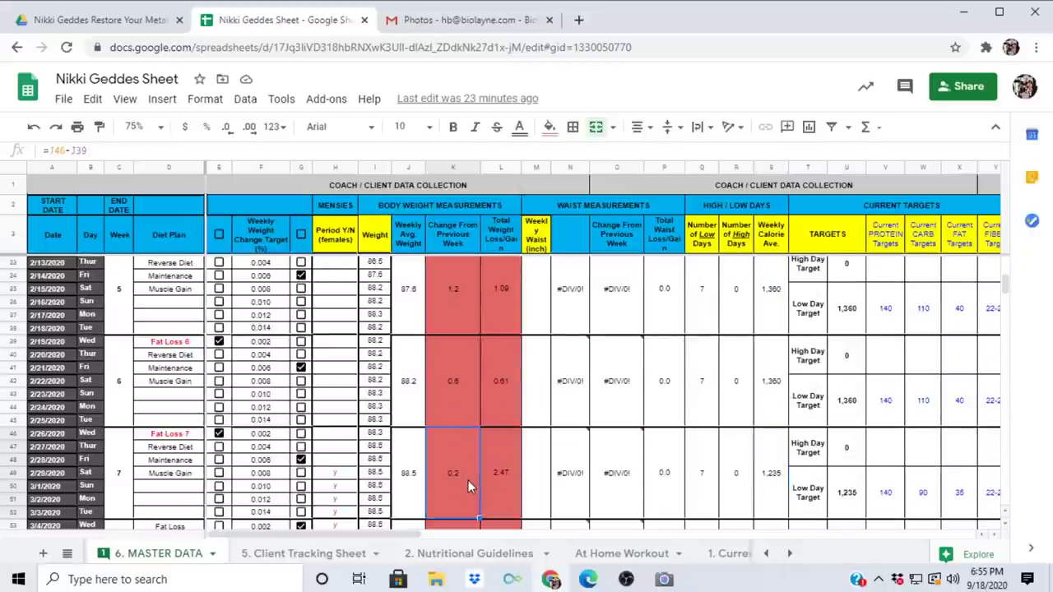
pyautogui.click(417, 492)
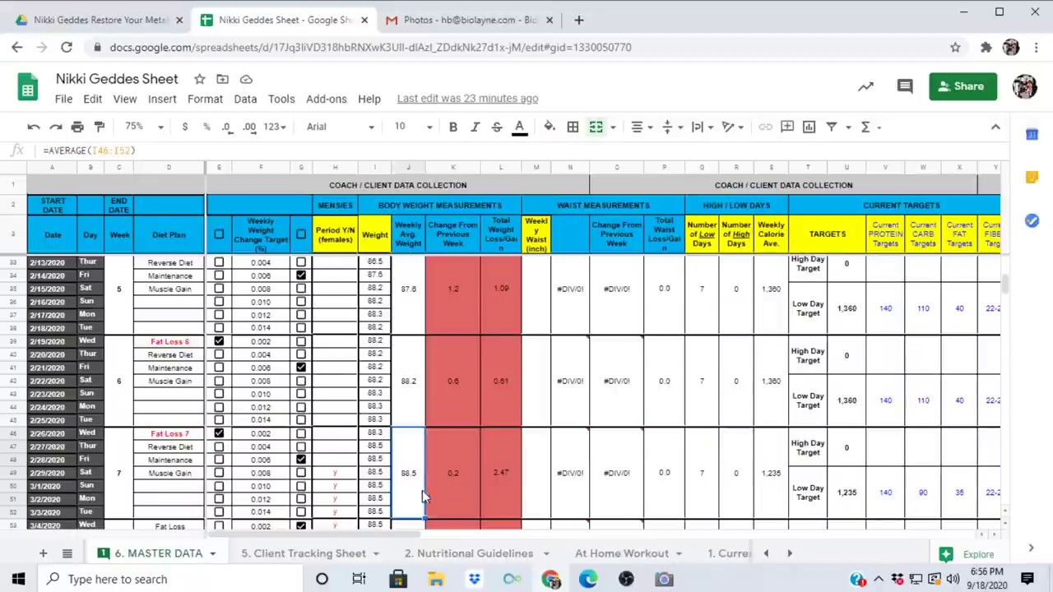
# Examine the actual protein, carbs, fats and fiber columns, starting from week 1
pyautogui.moveTo(409, 535); pyautogui.dragTo(424, 539)
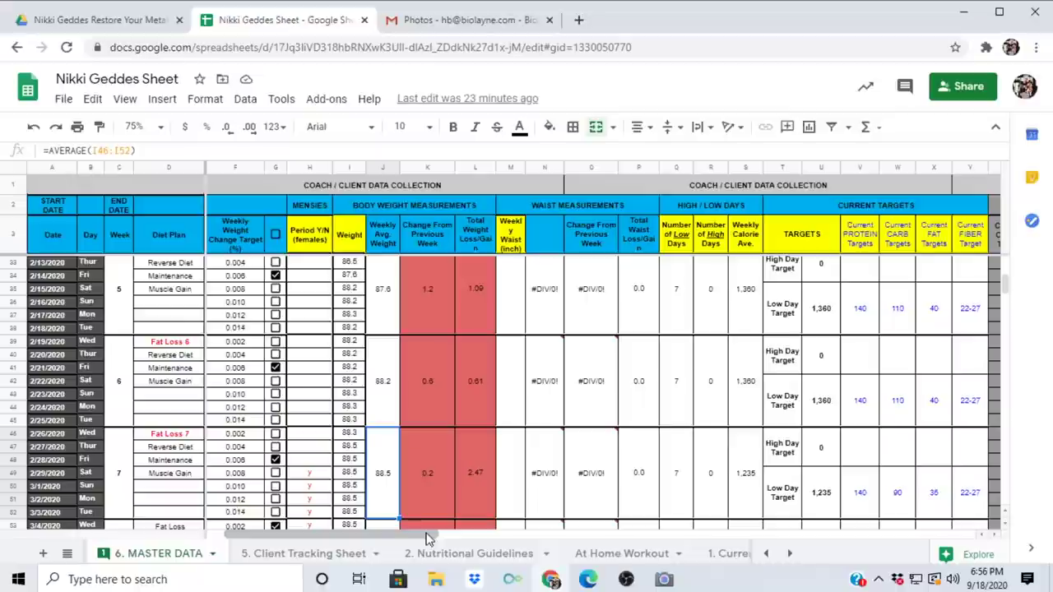
pyautogui.moveTo(429, 539); pyautogui.dragTo(586, 535)
pyautogui.scroll(10, 626, 445)
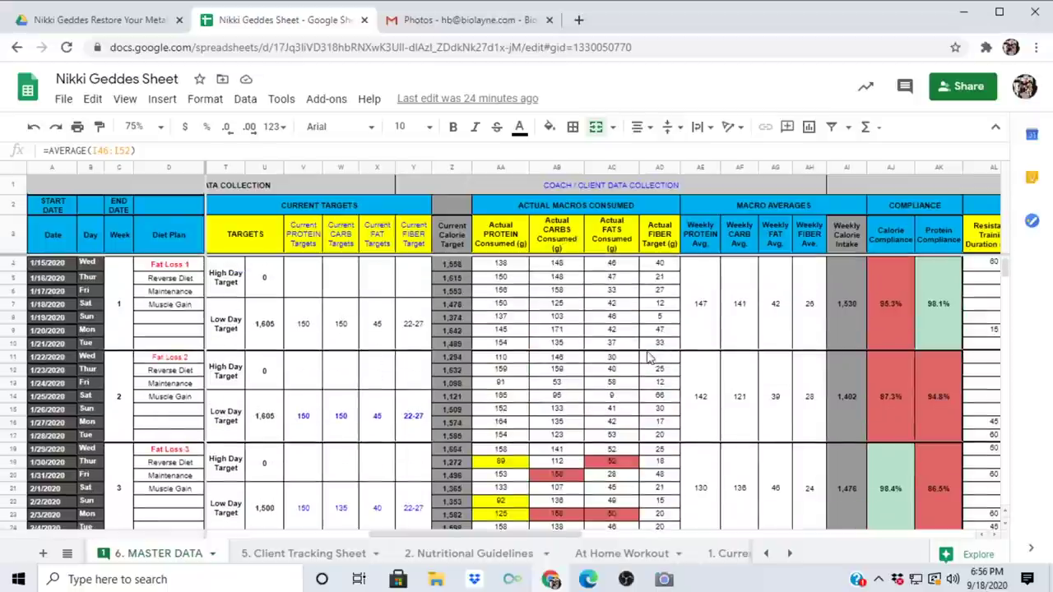
pyautogui.click(512, 237)
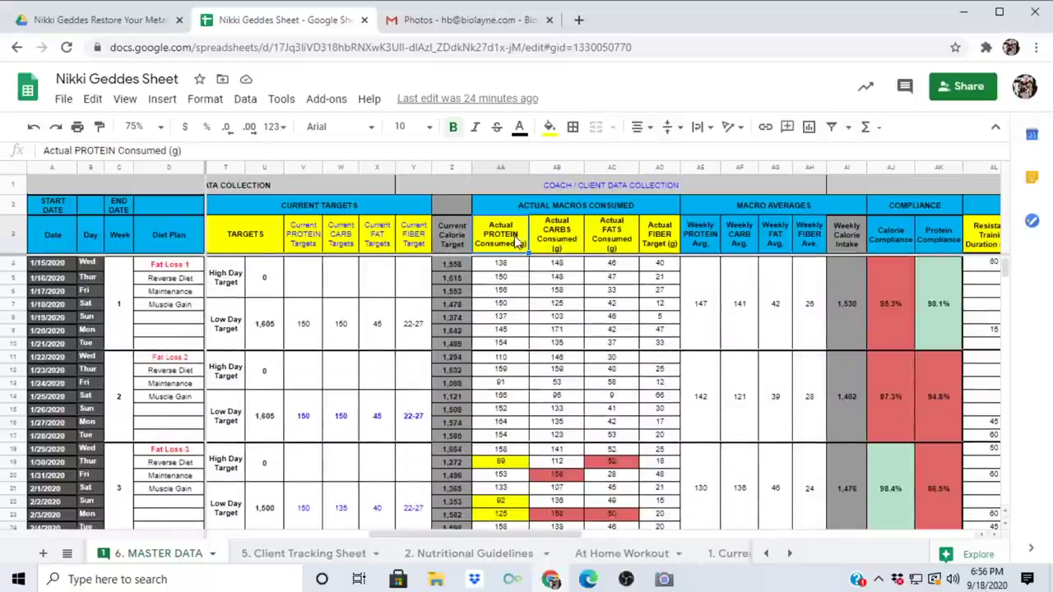
pyautogui.click(562, 240)
pyautogui.click(613, 245)
pyautogui.click(656, 243)
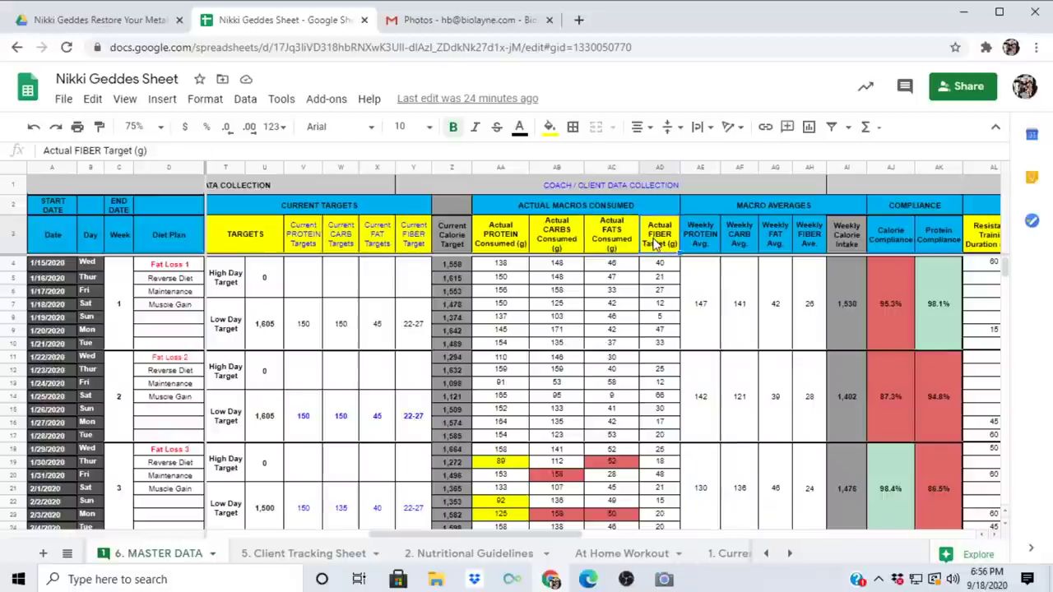
pyautogui.scroll(-1, 691, 321)
pyautogui.scroll(1, 691, 321)
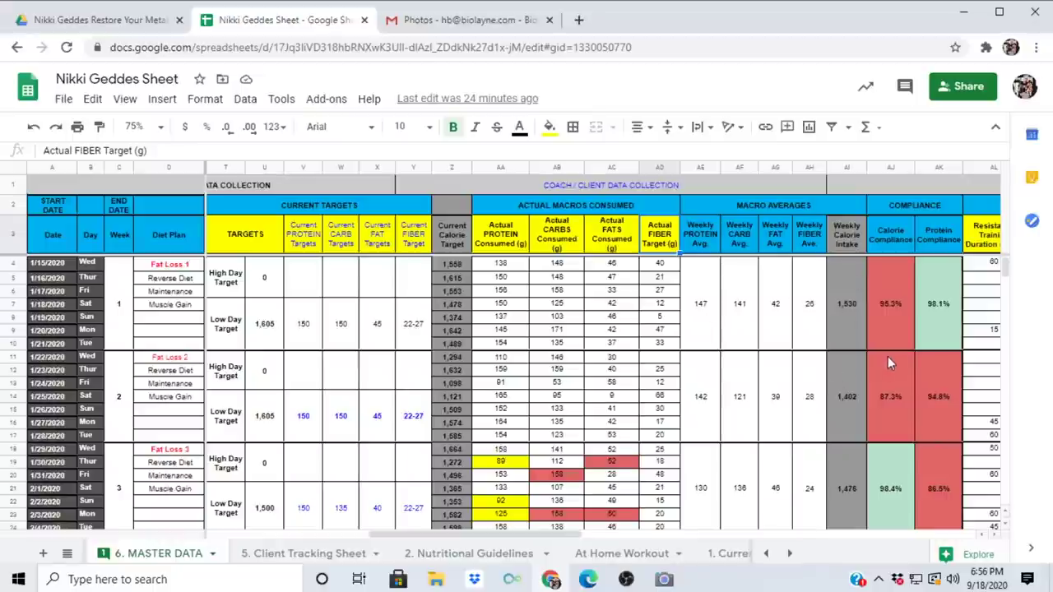
# Examine the calorie compliance figures week by week from week 1 through week 7
pyautogui.scroll(-3, 890, 340)
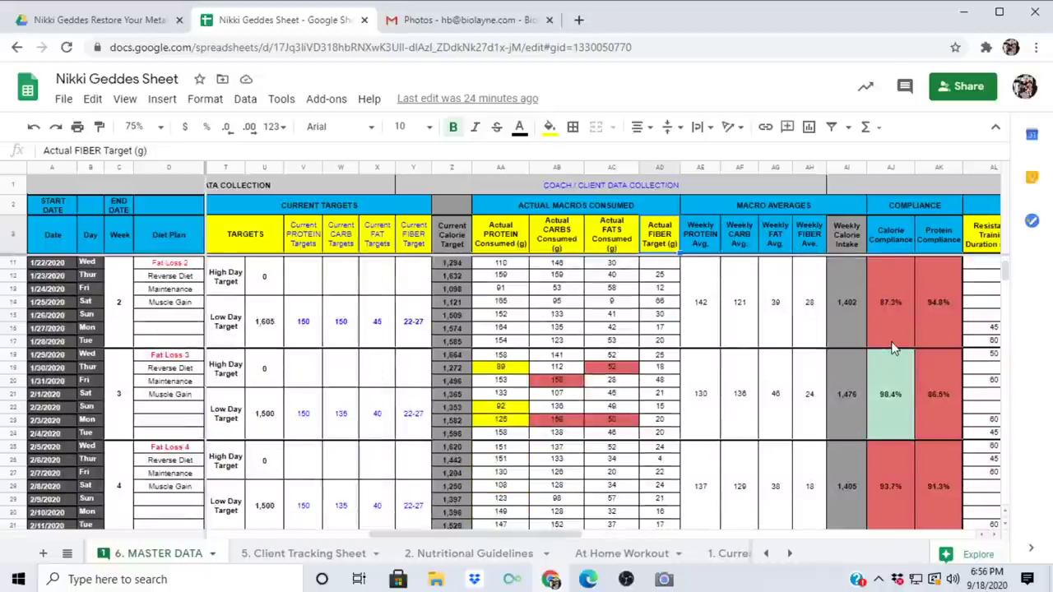
pyautogui.click(894, 344)
pyautogui.scroll(-1, 905, 366)
pyautogui.click(910, 425)
pyautogui.scroll(3, 912, 419)
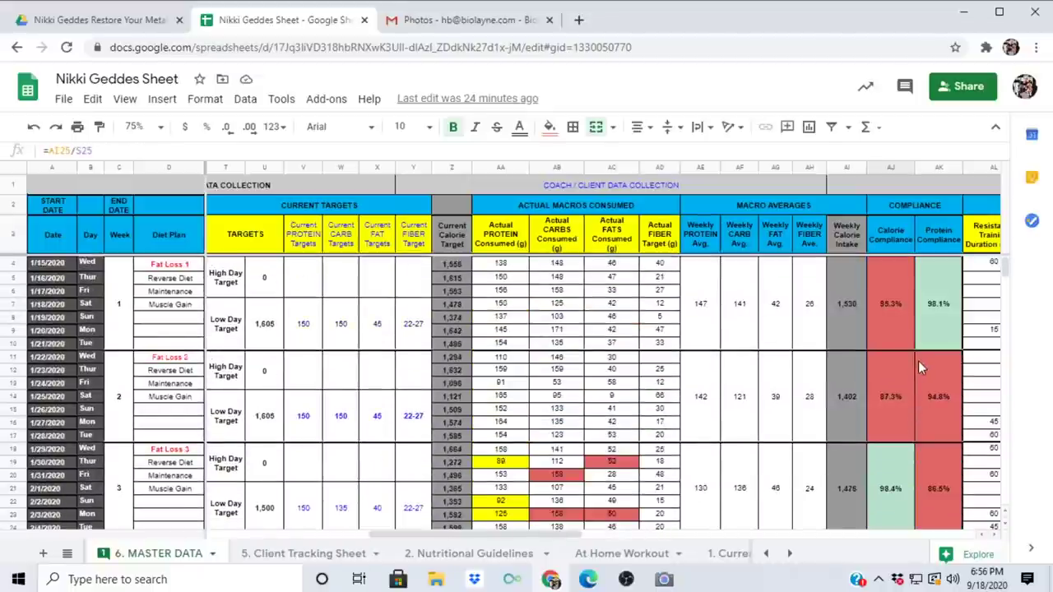
pyautogui.click(894, 323)
pyautogui.scroll(-4, 897, 387)
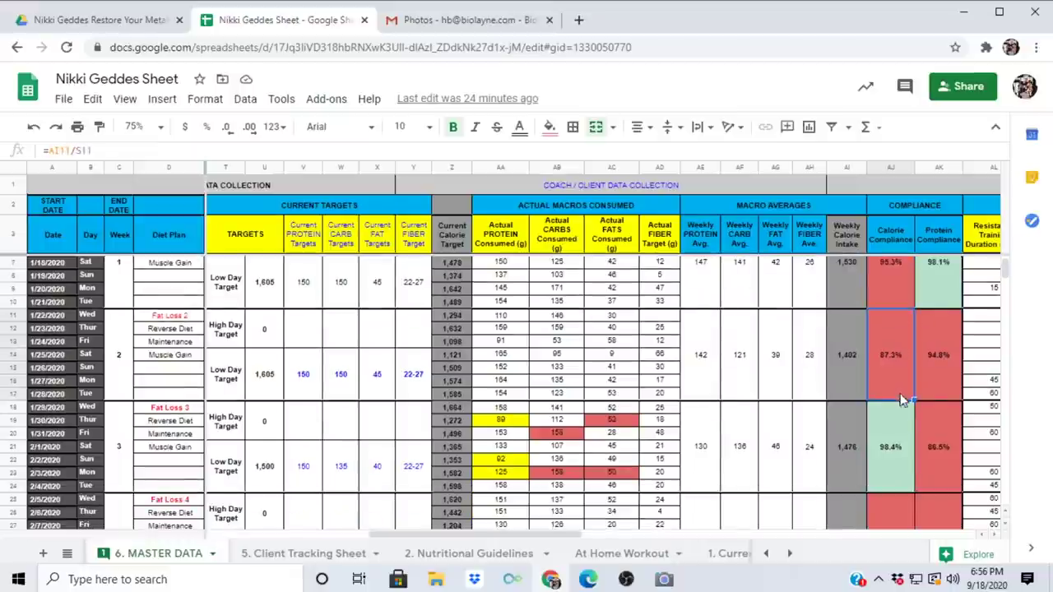
pyautogui.click(893, 409)
pyautogui.scroll(-1, 894, 423)
pyautogui.click(895, 432)
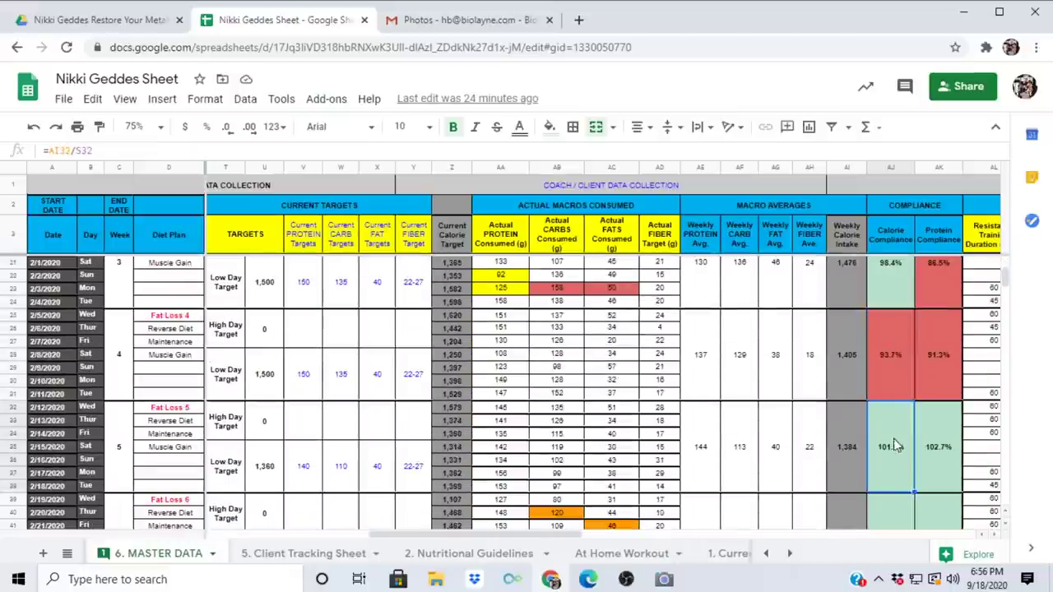
pyautogui.scroll(-2, 899, 440)
pyautogui.scroll(-1, 905, 457)
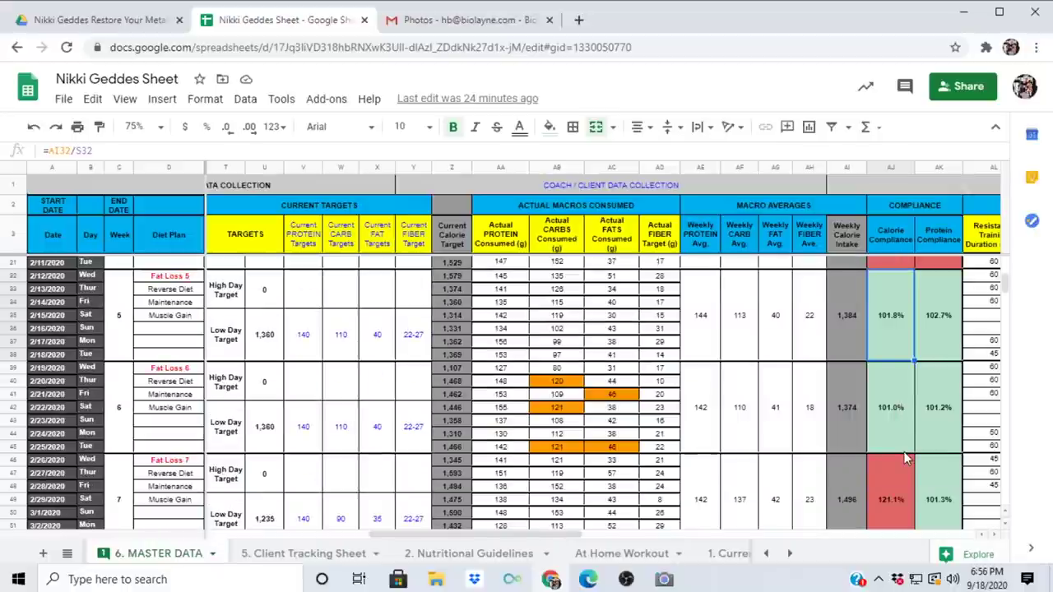
# Check the weekly calorie average for week 8, the first week of the reverse diet
pyautogui.scroll(1, 905, 461)
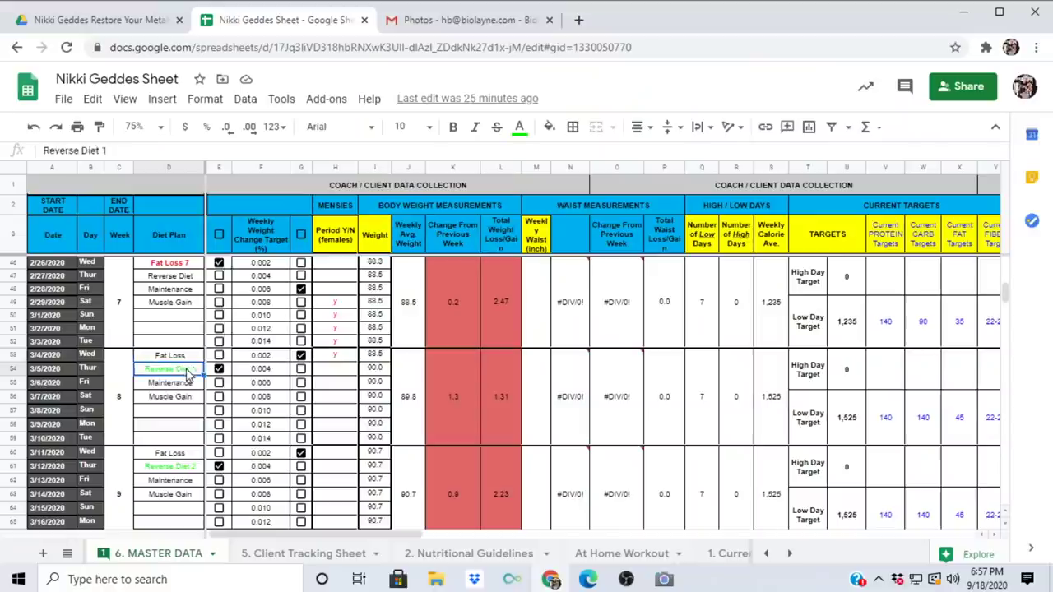
pyautogui.scroll(-1, 192, 375)
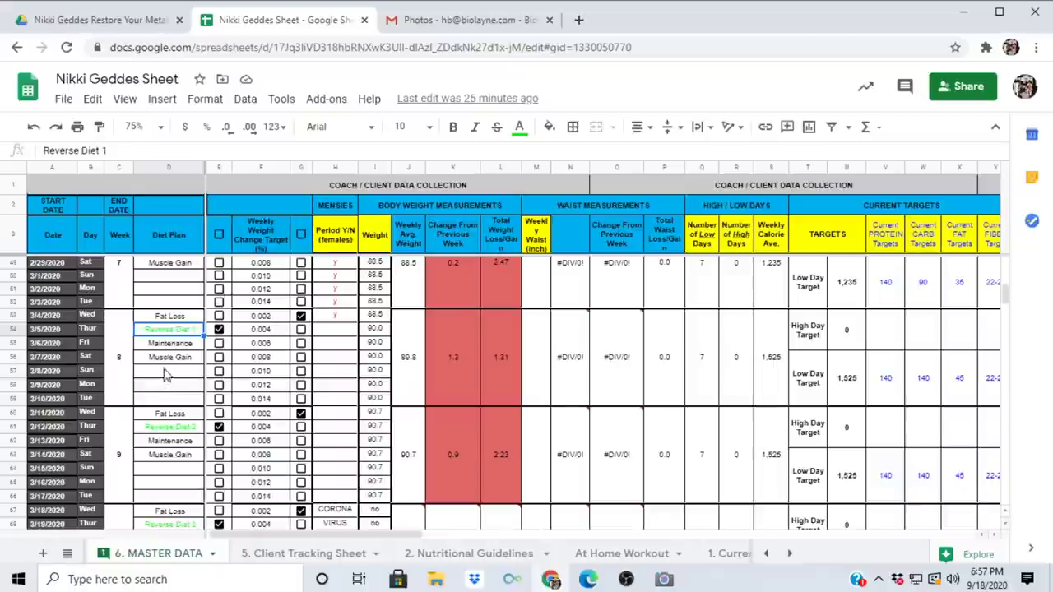
pyautogui.click(781, 378)
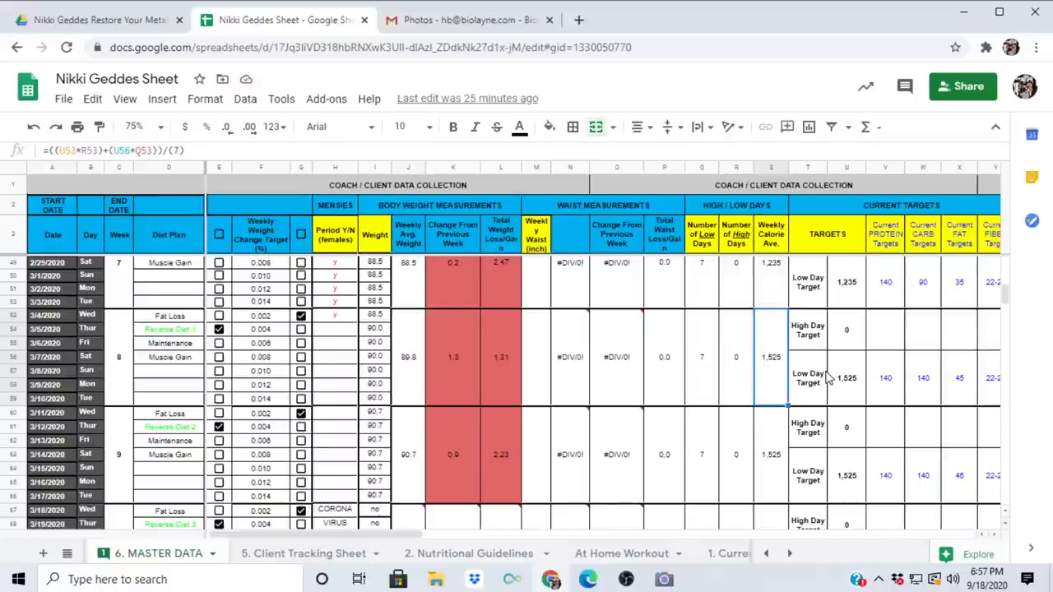
# Follow the reverse diet weeks to Reverse Diet 25 in week 32 and check that week's calorie average
pyautogui.scroll(-9, 623, 430)
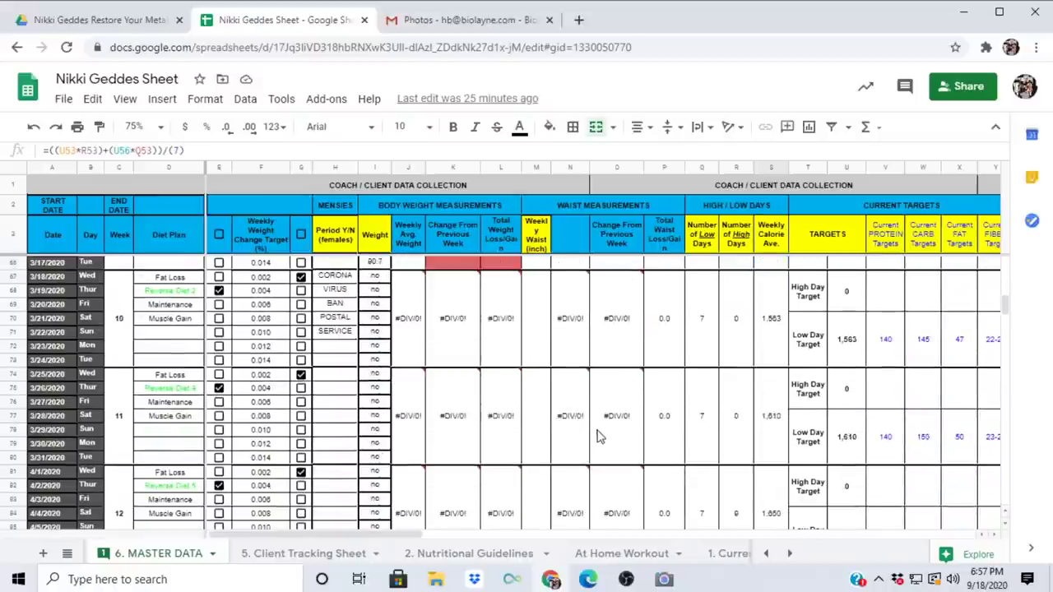
pyautogui.scroll(-12, 601, 436)
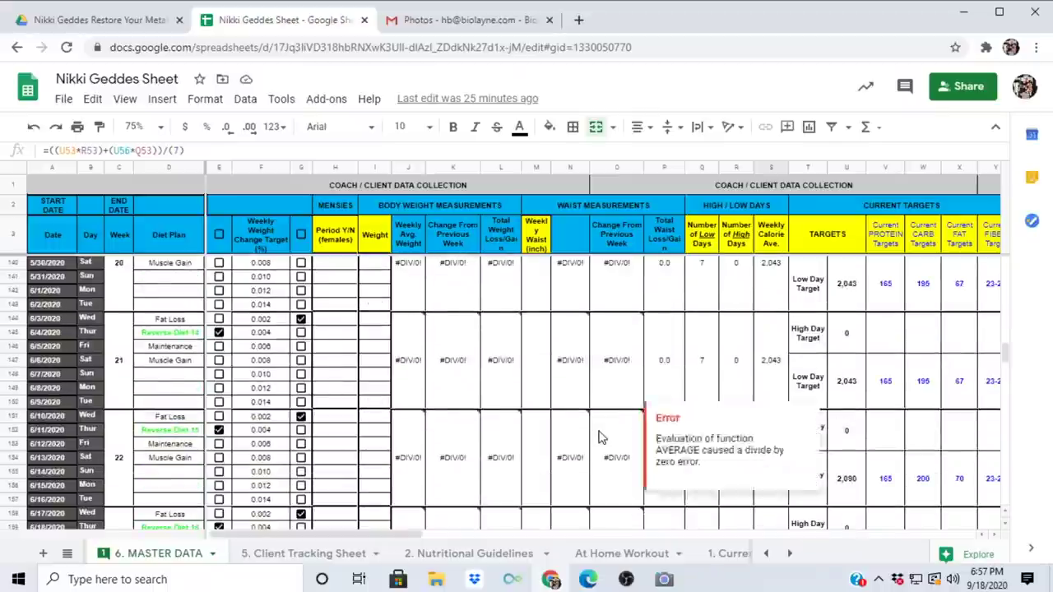
pyautogui.scroll(-8, 601, 436)
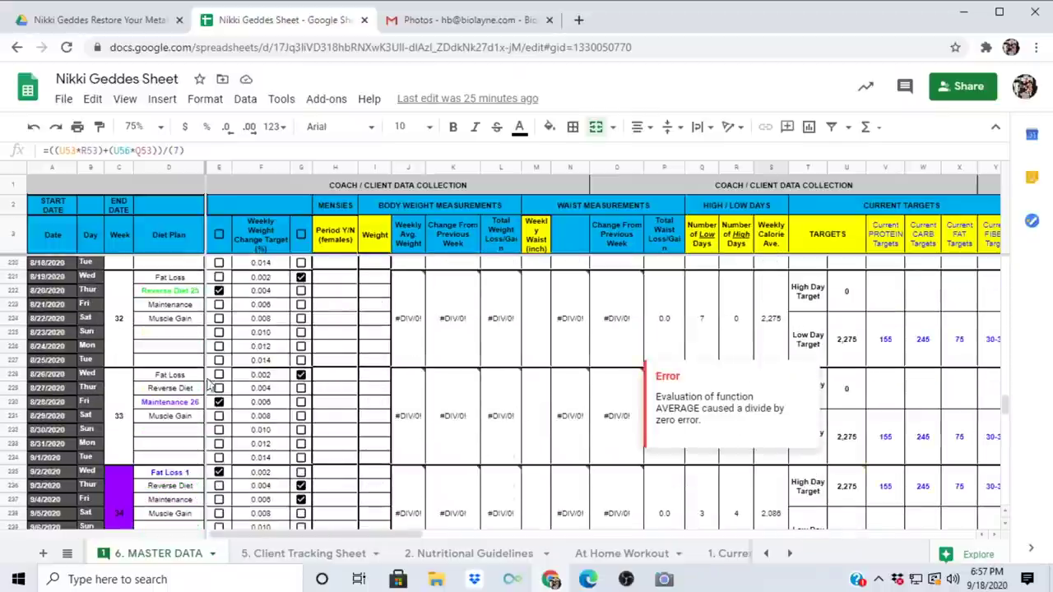
pyautogui.scroll(1, 210, 386)
pyautogui.click(189, 395)
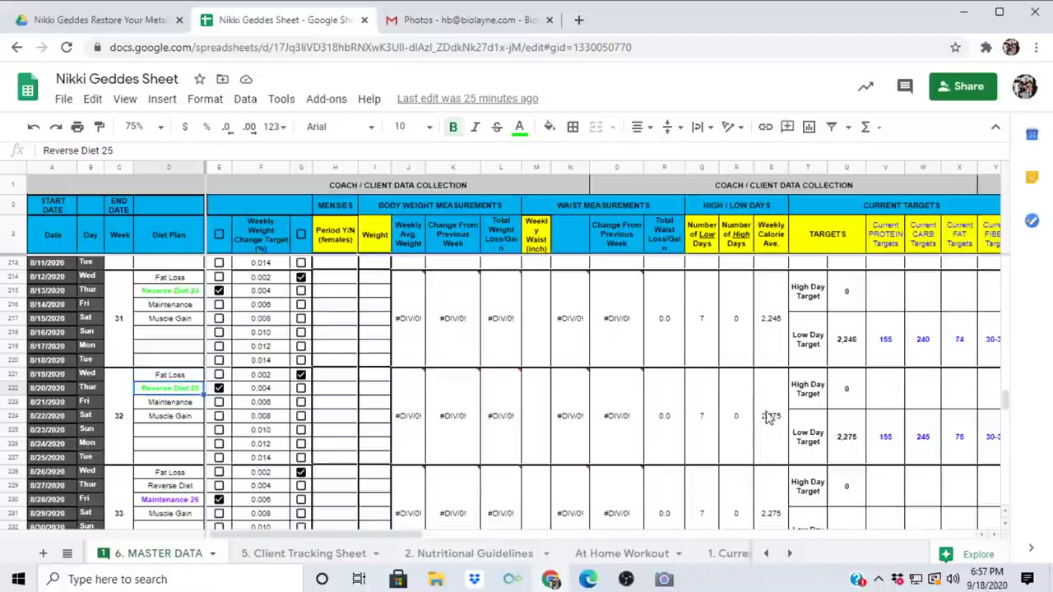
pyautogui.click(785, 450)
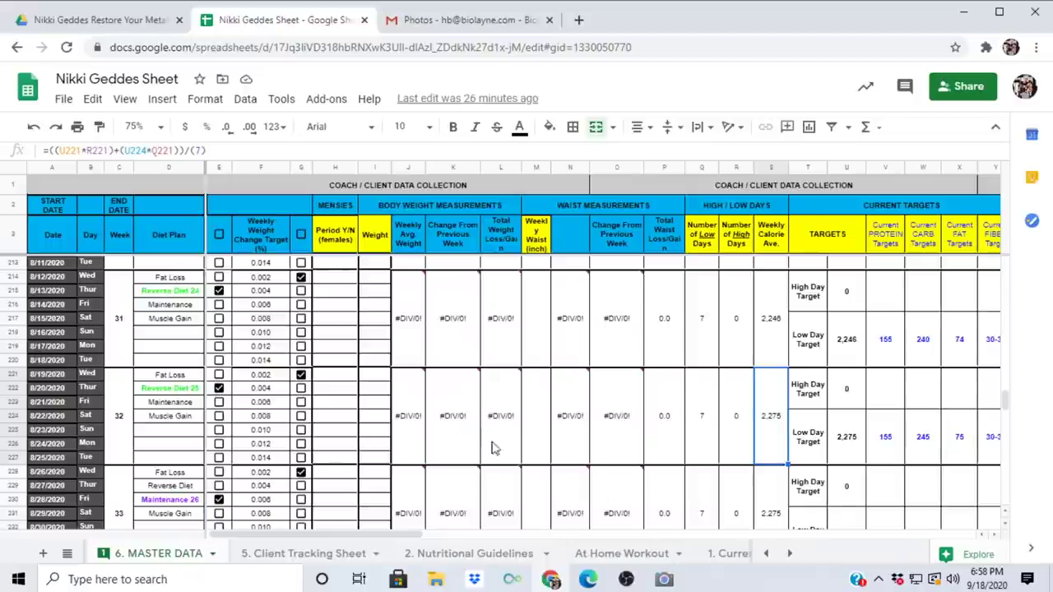
# Trace the Weight column entries back through the reverse diet, from week 32 to week 13
pyautogui.click(373, 251)
pyautogui.scroll(10, 370, 362)
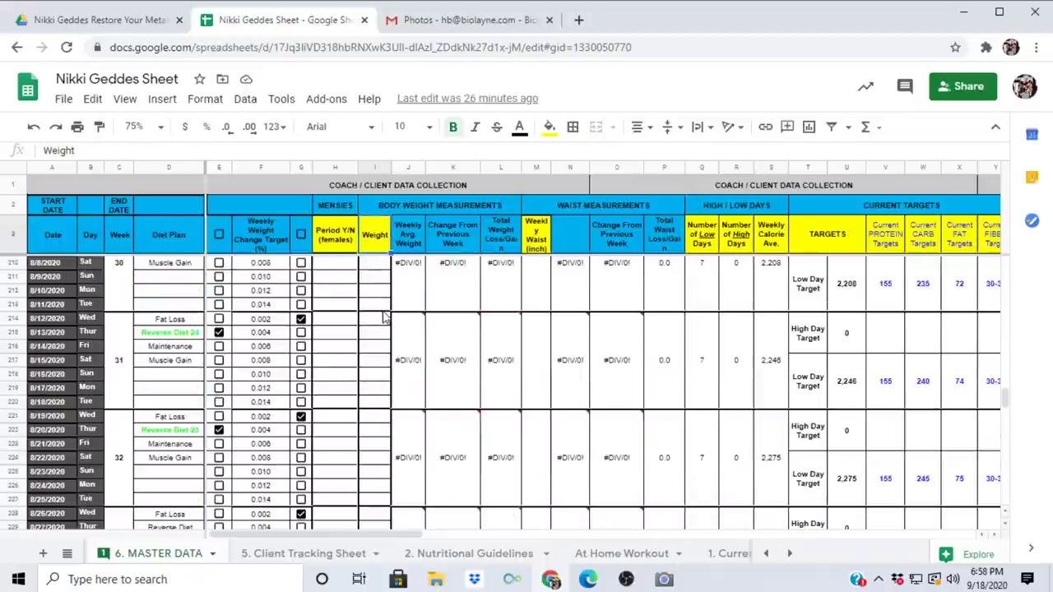
pyautogui.scroll(14, 371, 368)
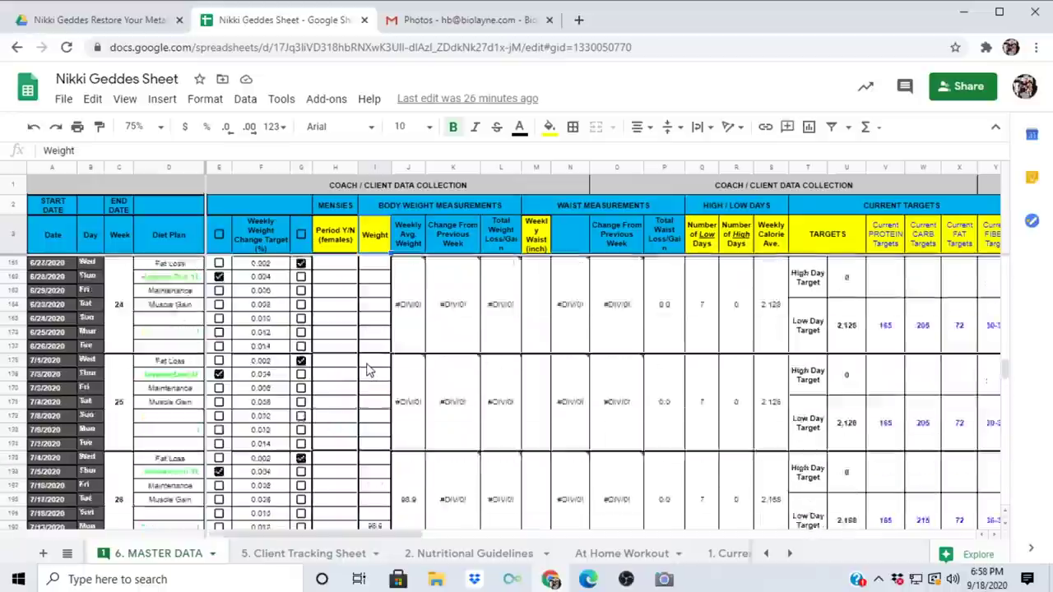
pyautogui.scroll(1, 370, 363)
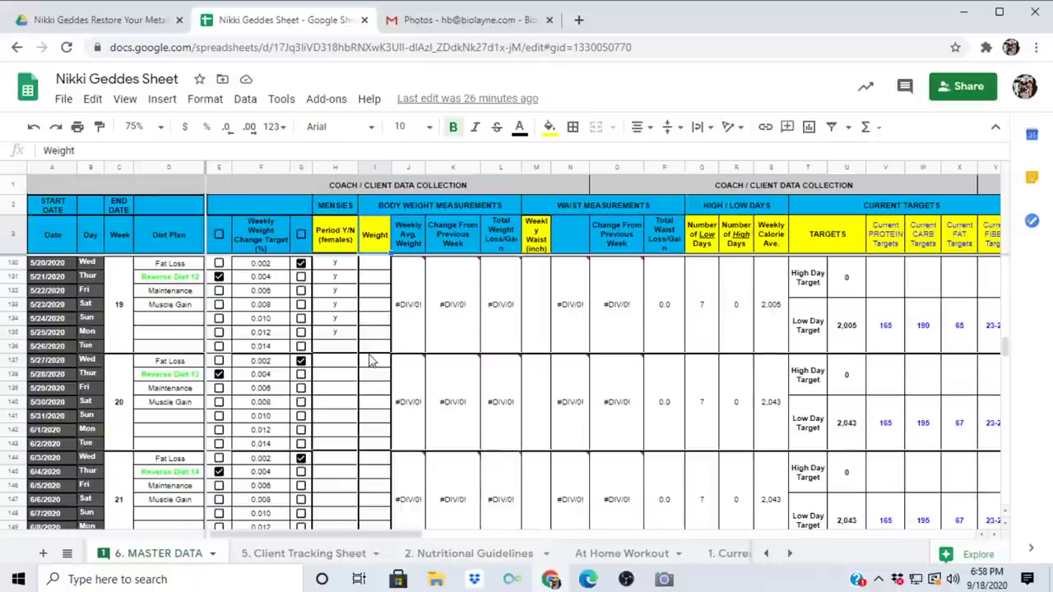
pyautogui.scroll(6, 372, 360)
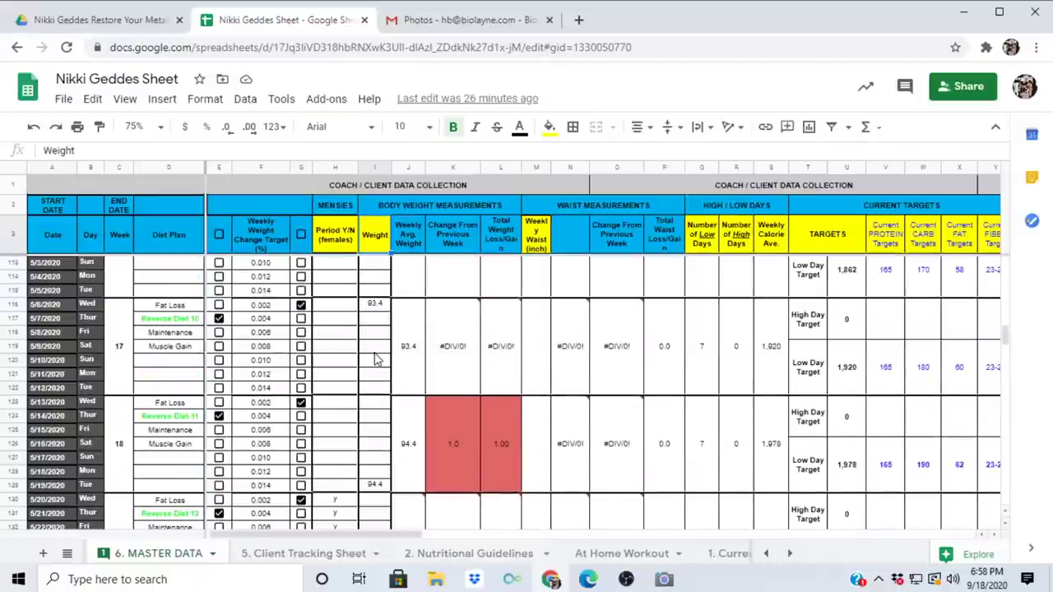
pyautogui.scroll(5, 377, 358)
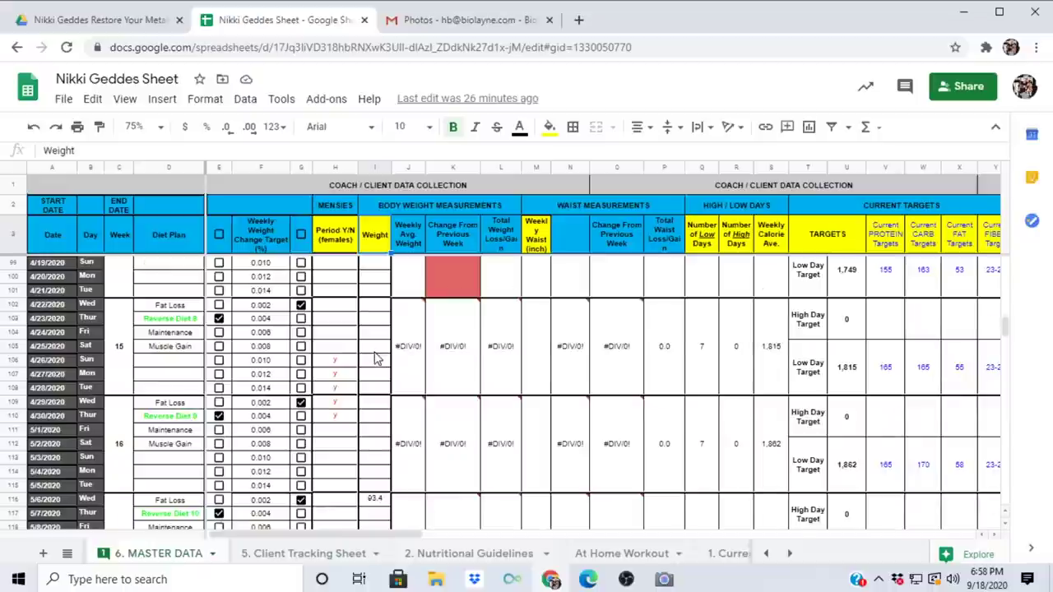
pyautogui.scroll(1, 375, 359)
pyautogui.scroll(3, 381, 357)
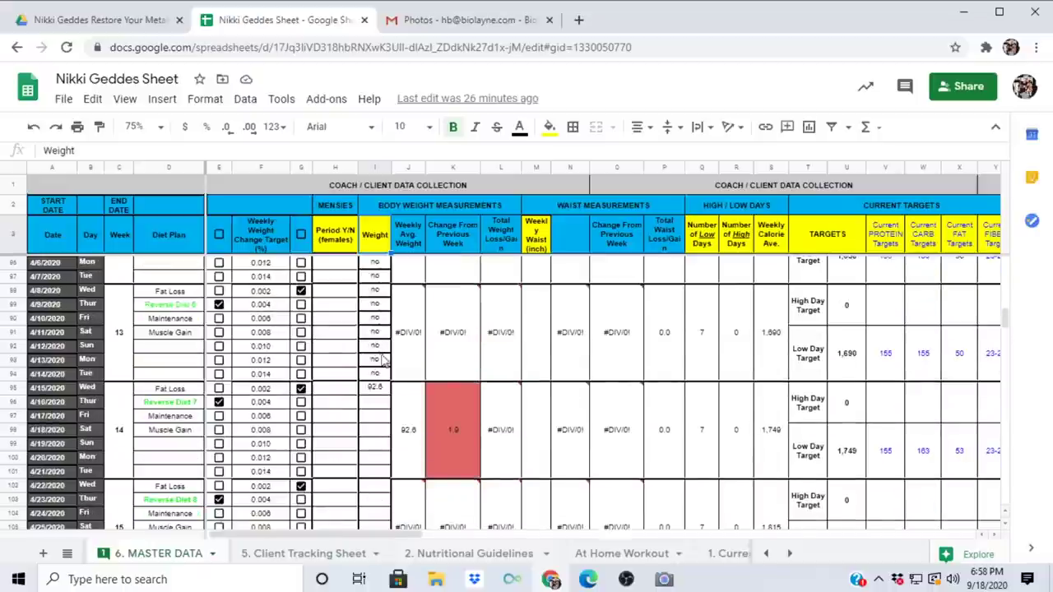